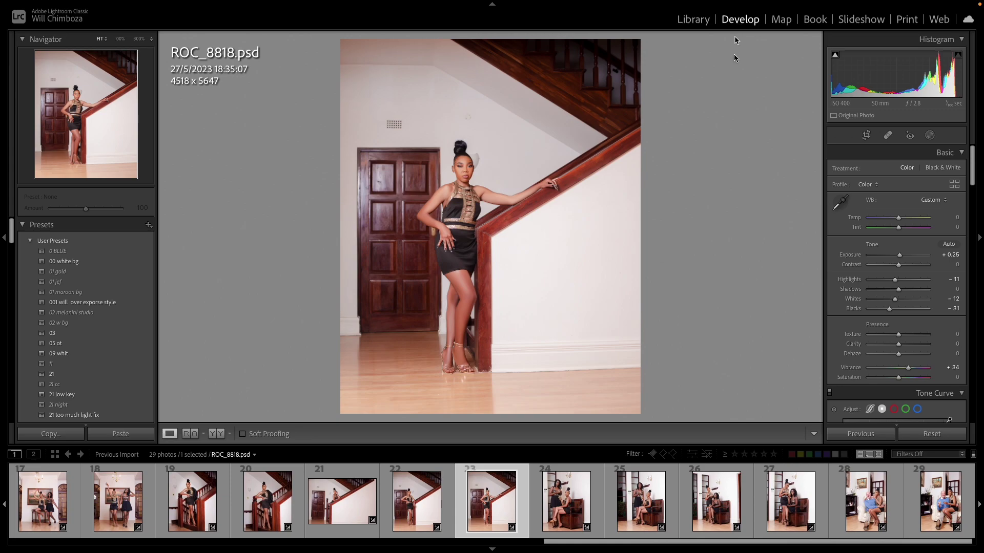
Step: Bring up the context menu for ROC_8818.psd in the Develop module filmstrip
{"action": "right_click", "coordinate": [499, 508]}
Step: Export ROC_8818 as a JPEG with file size limited to 1,000 K, accepting the warning
{"action": "mouse_move", "coordinate": [551, 504]}
{"action": "left_click", "coordinate": [658, 443]}
{"action": "scroll", "coordinate": [603, 232], "scroll_direction": "down", "scroll_amount": 5}
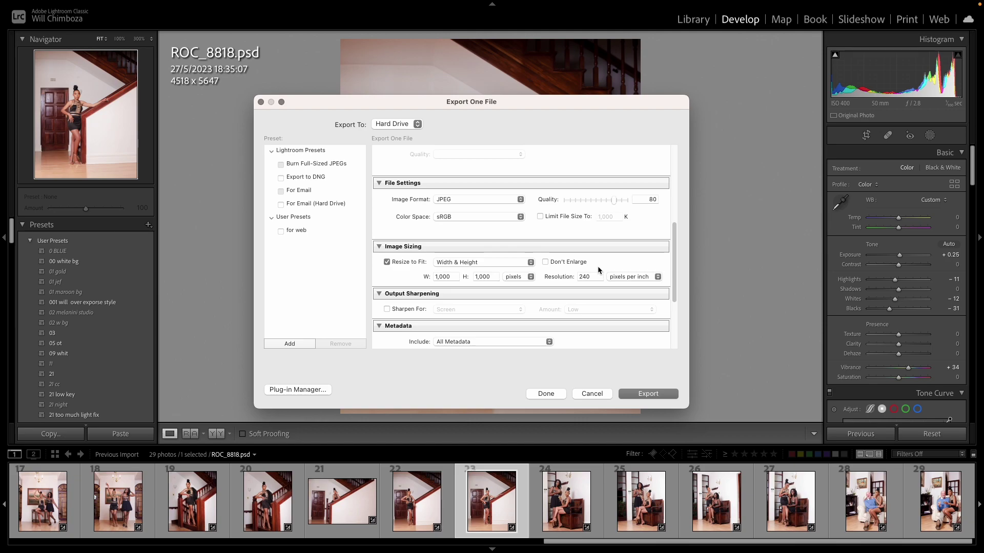
{"action": "left_click", "coordinate": [545, 216]}
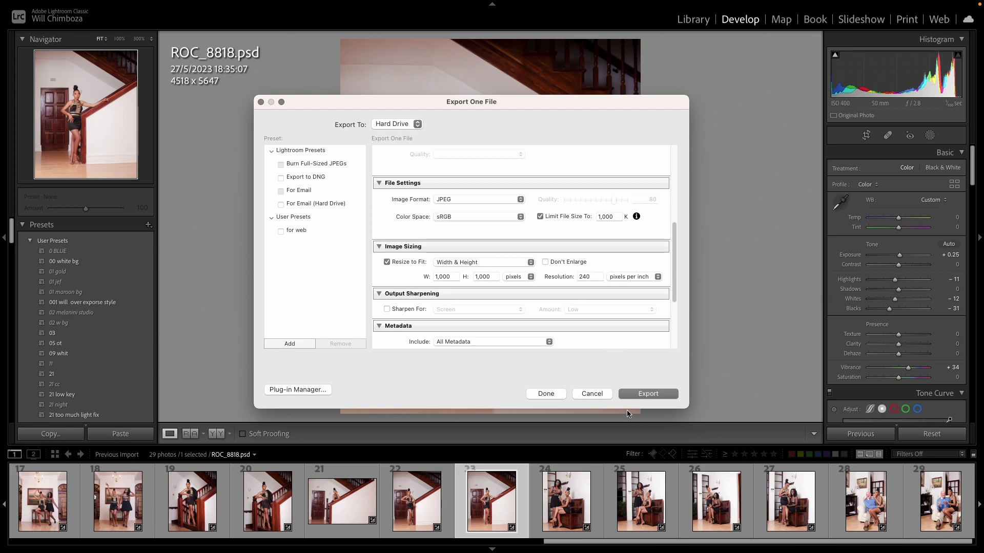
{"action": "left_click", "coordinate": [644, 397]}
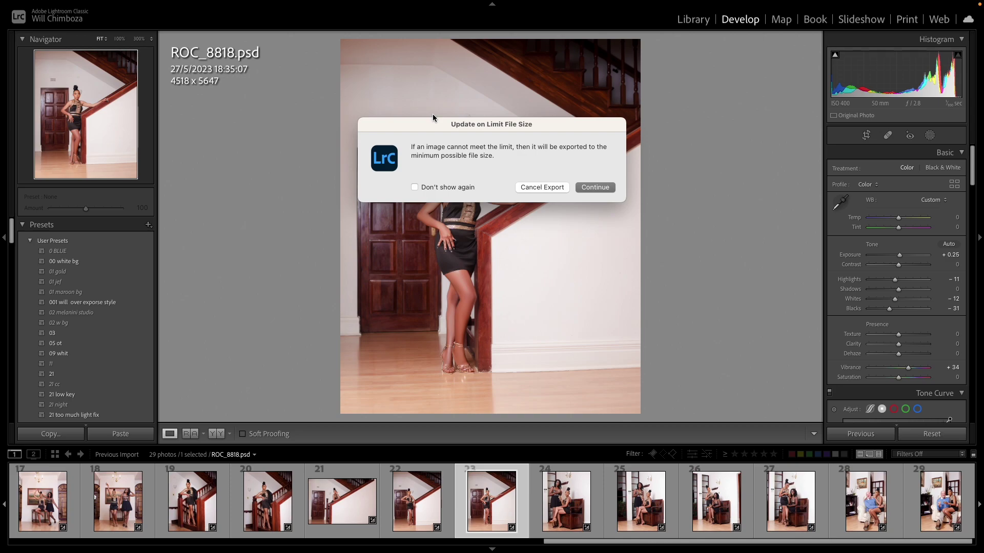
{"action": "left_click", "coordinate": [591, 188]}
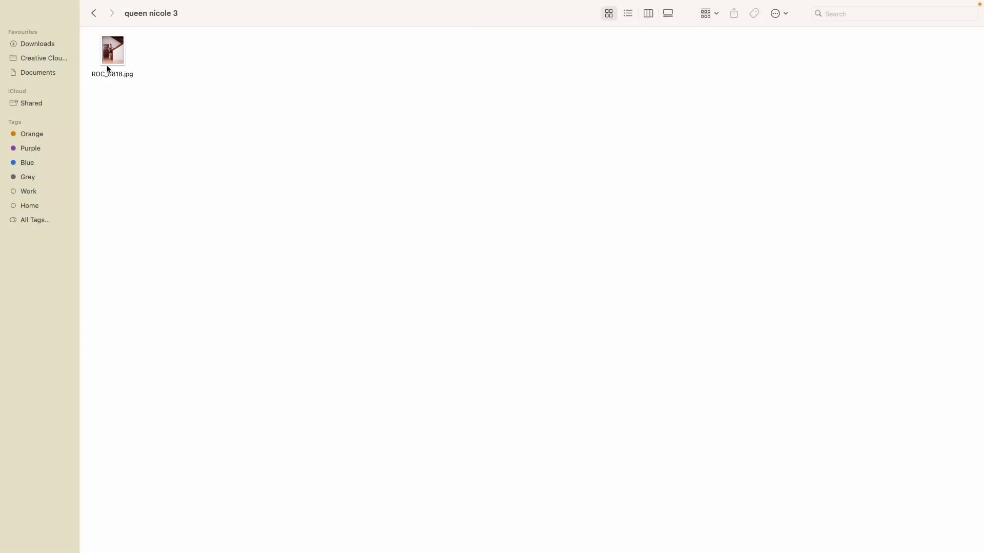
Step: Preview ROC_8818.jpg in Quick Look, zoomed in, then close the preview
{"action": "key", "text": "space"}
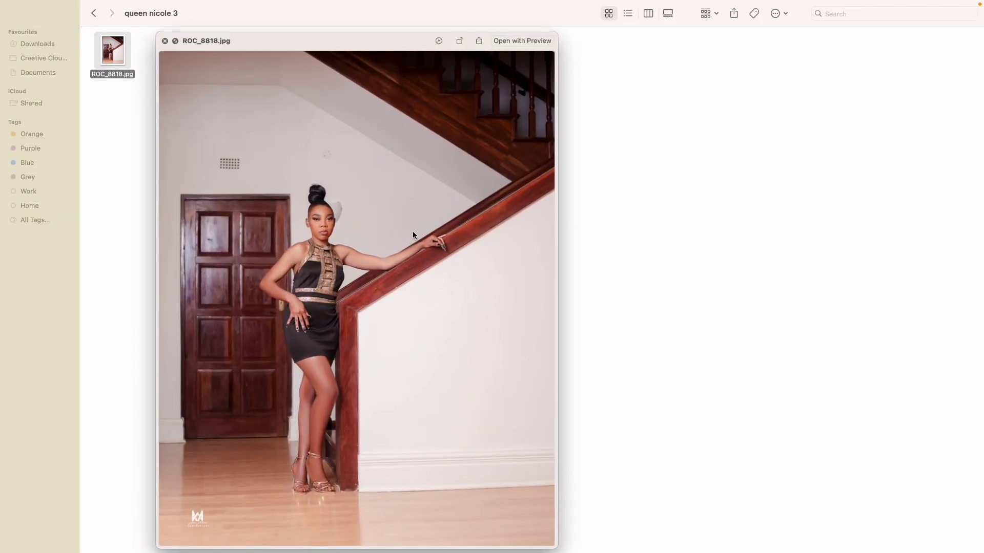
{"action": "scroll", "coordinate": [413, 236], "scroll_direction": "up", "scroll_amount": 5}
{"action": "scroll", "coordinate": [244, 184], "scroll_direction": "up", "scroll_amount": 5}
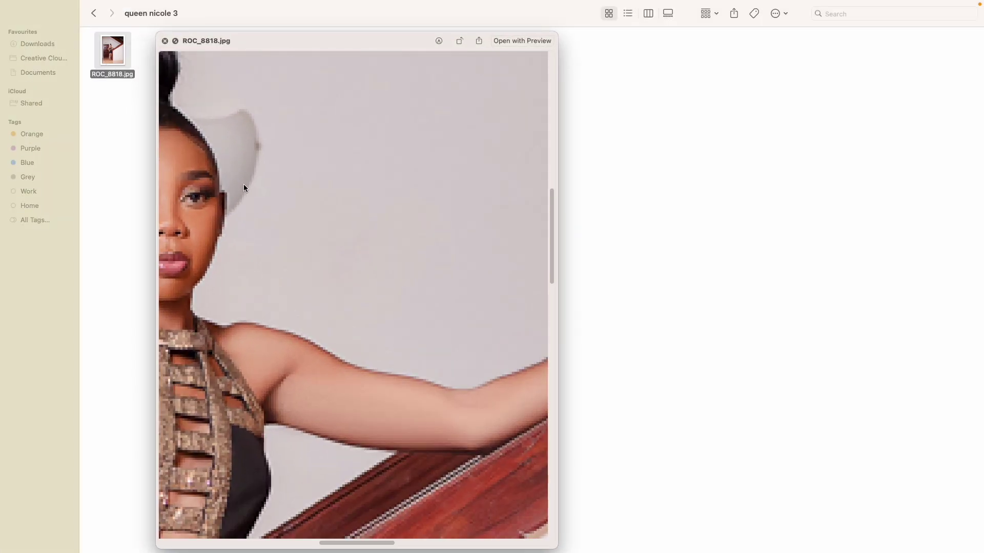
{"action": "scroll", "coordinate": [447, 237], "scroll_direction": "up", "scroll_amount": 5}
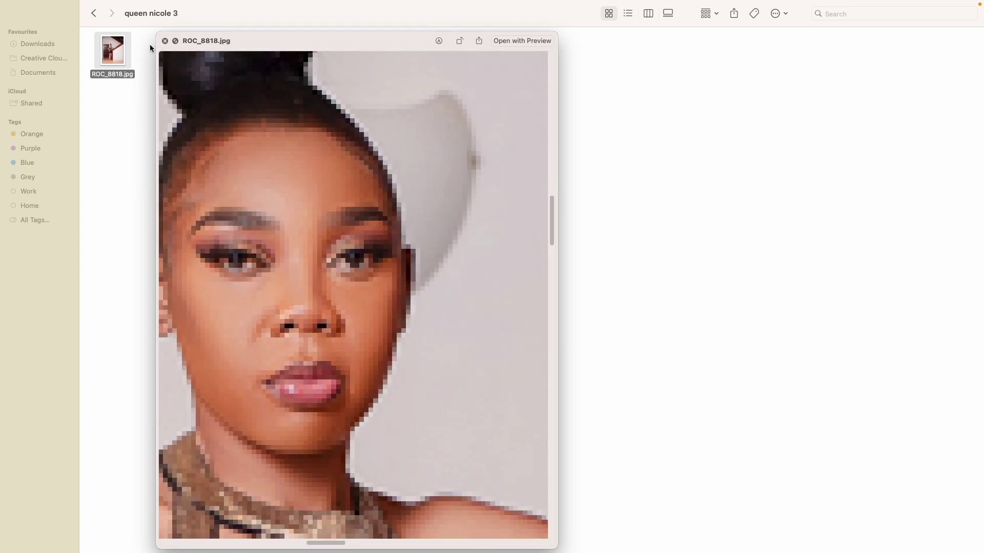
{"action": "left_click", "coordinate": [164, 41]}
Step: Check ROC_8818.jpg's info (800×1000, 451 KB) and close the Info window
{"action": "right_click", "coordinate": [118, 59]}
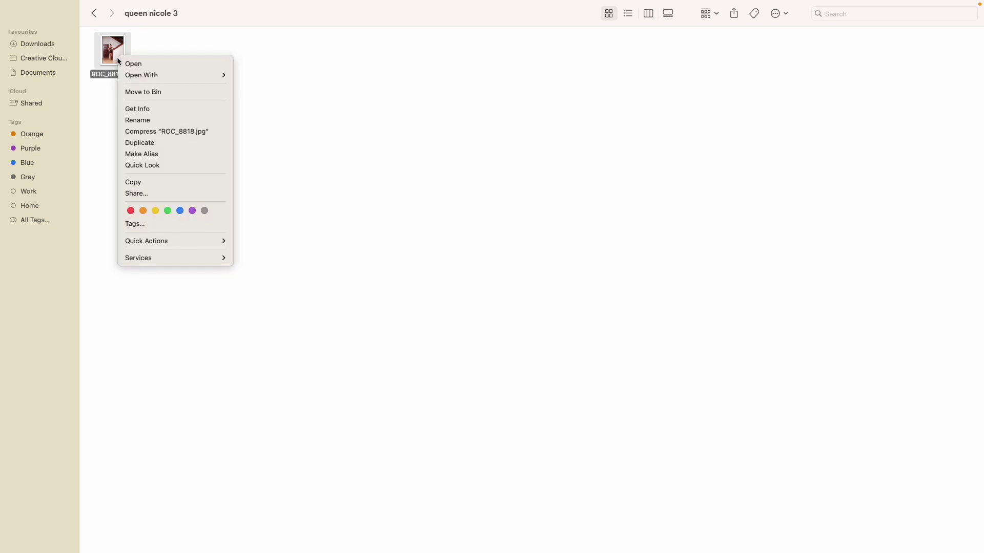
{"action": "left_click", "coordinate": [152, 109]}
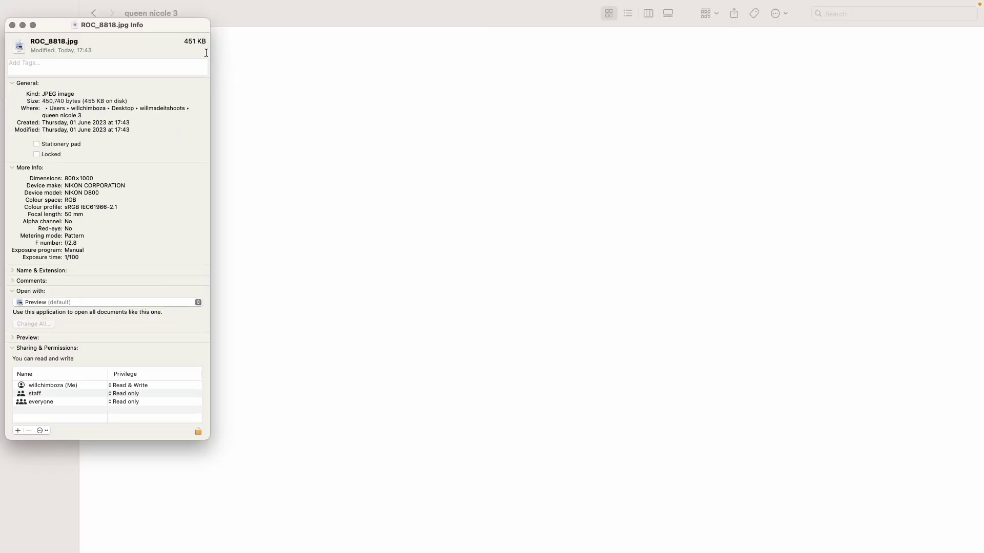
{"action": "left_click", "coordinate": [12, 25]}
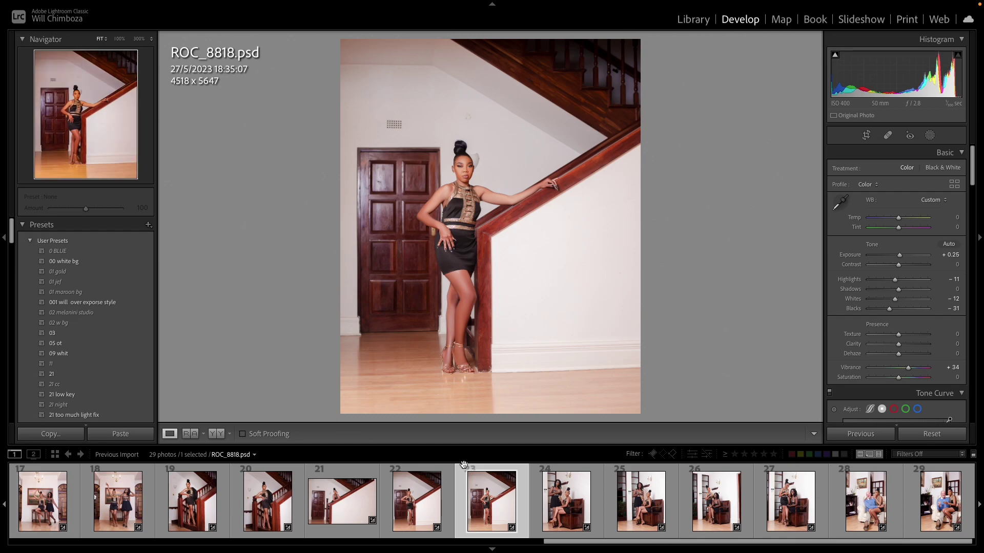
Step: Select ROC_8813 and open its export settings with the file-size limit removed
{"action": "left_click", "coordinate": [267, 502]}
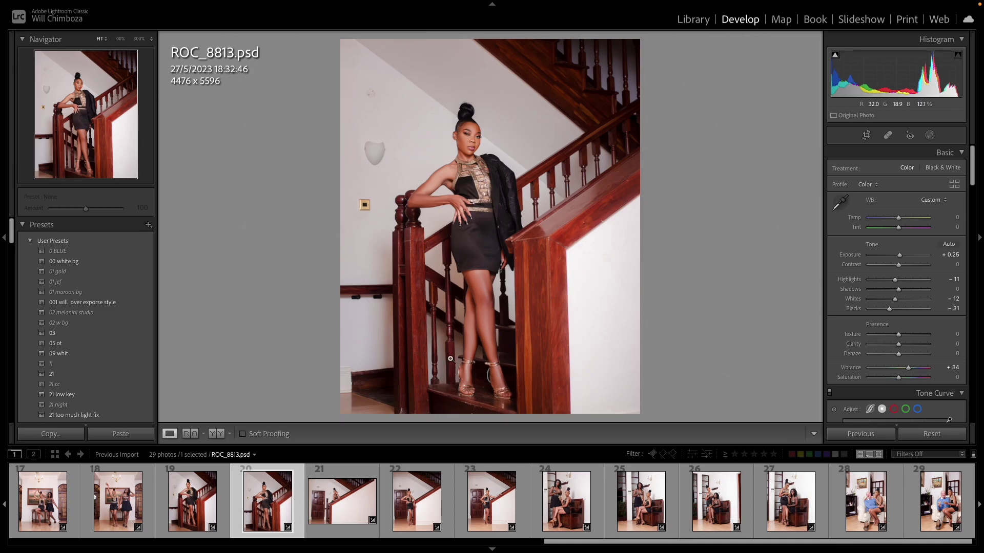
{"action": "right_click", "coordinate": [270, 531]}
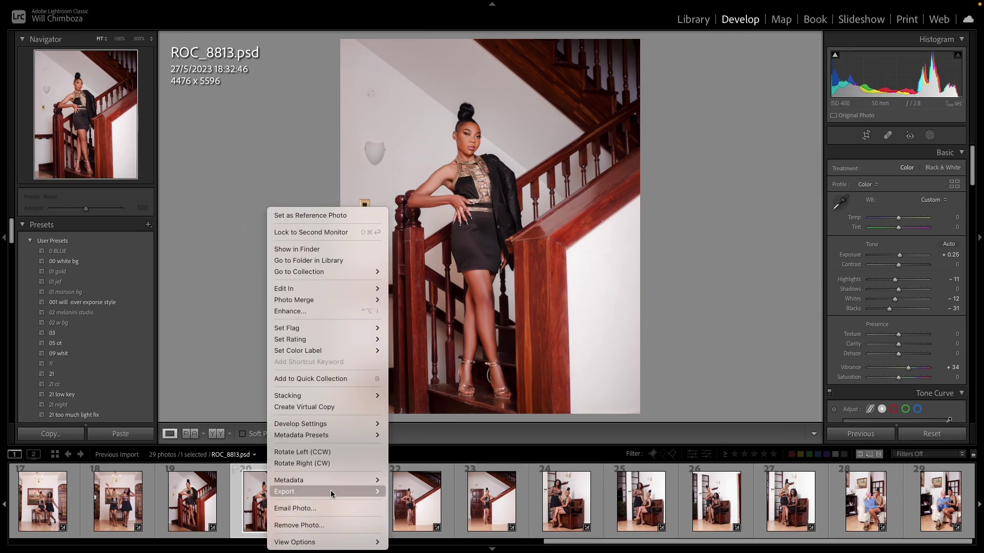
{"action": "mouse_move", "coordinate": [331, 494]}
{"action": "left_click", "coordinate": [410, 447]}
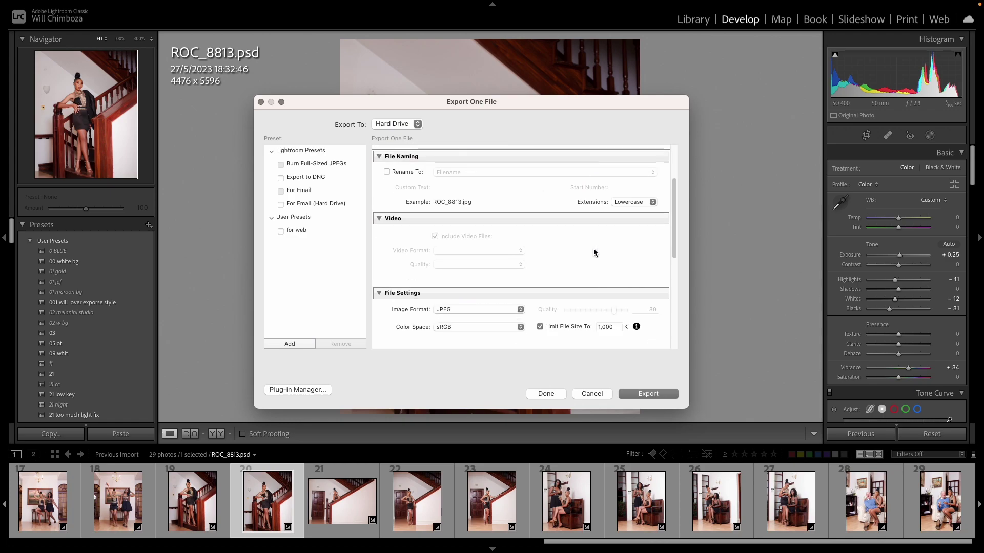
{"action": "scroll", "coordinate": [556, 298], "scroll_direction": "down", "scroll_amount": 2}
{"action": "left_click", "coordinate": [548, 286]}
Step: Resize the export to fit long edge 1920 px at 72 ppi resolution
{"action": "scroll", "coordinate": [529, 285], "scroll_direction": "down", "scroll_amount": 3}
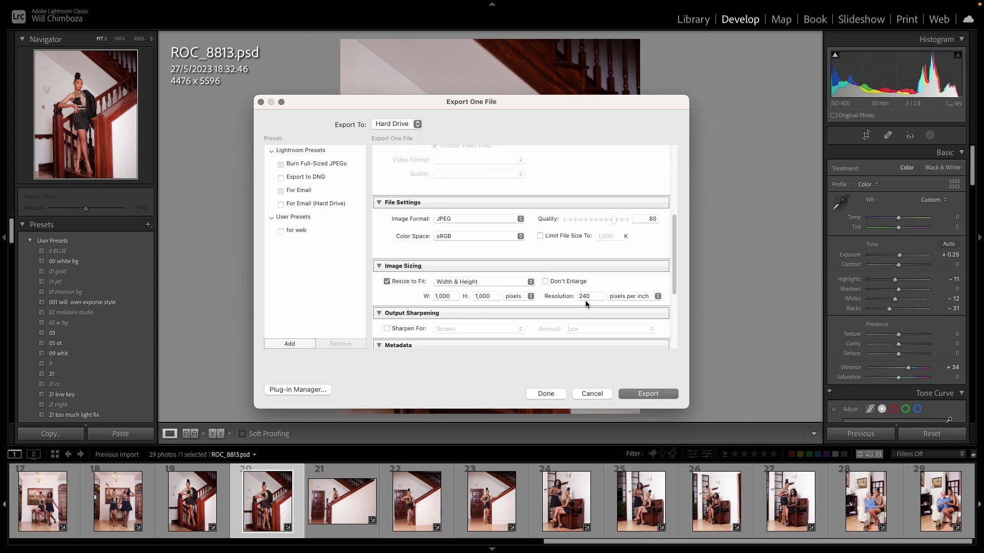
{"action": "left_click", "coordinate": [525, 281]}
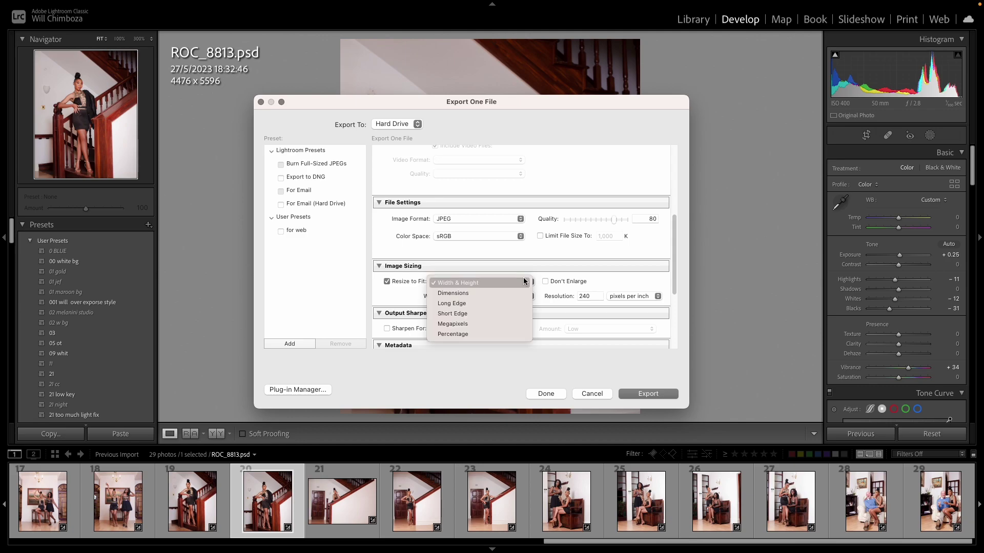
{"action": "left_click", "coordinate": [476, 301]}
{"action": "left_click", "coordinate": [492, 292]}
{"action": "key", "text": "BackSpace"}
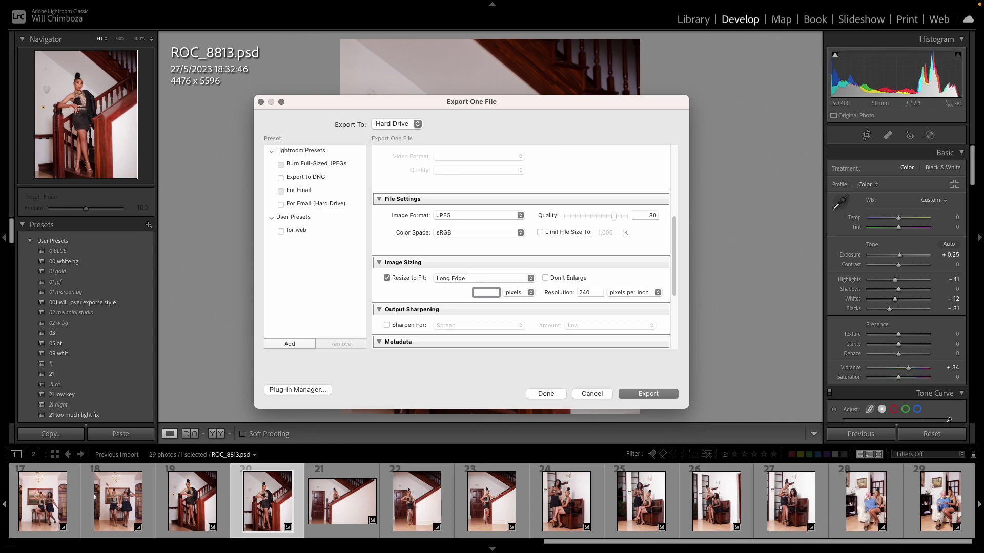
{"action": "type", "text": "1920"}
{"action": "left_click", "coordinate": [600, 292]}
{"action": "key", "text": "BackSpace"}
{"action": "type", "text": "7"}
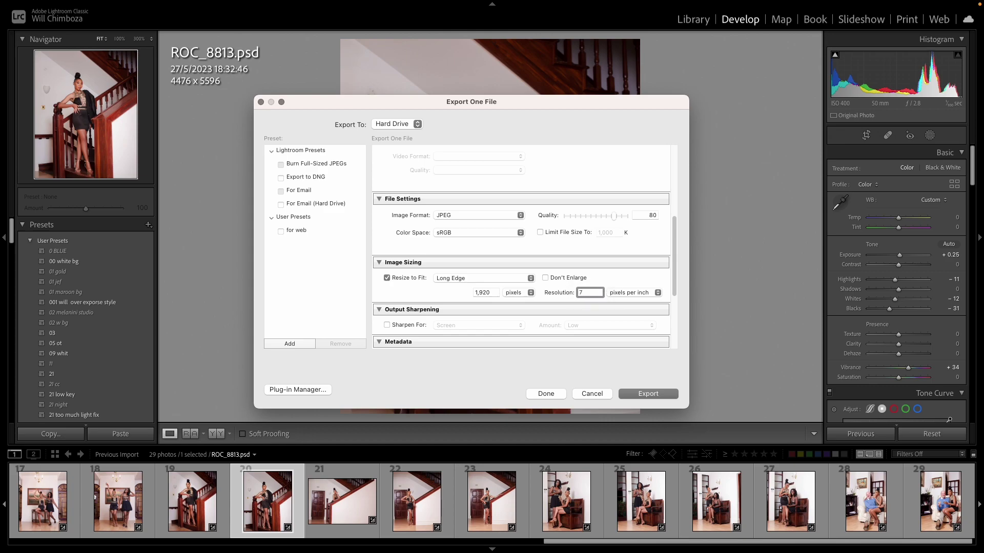
{"action": "type", "text": "2"}
Step: Turn on Standard sharpening for Screen and export ROC_8813
{"action": "scroll", "coordinate": [528, 296], "scroll_direction": "down", "scroll_amount": 2}
{"action": "left_click", "coordinate": [388, 286]}
{"action": "left_click", "coordinate": [504, 289]}
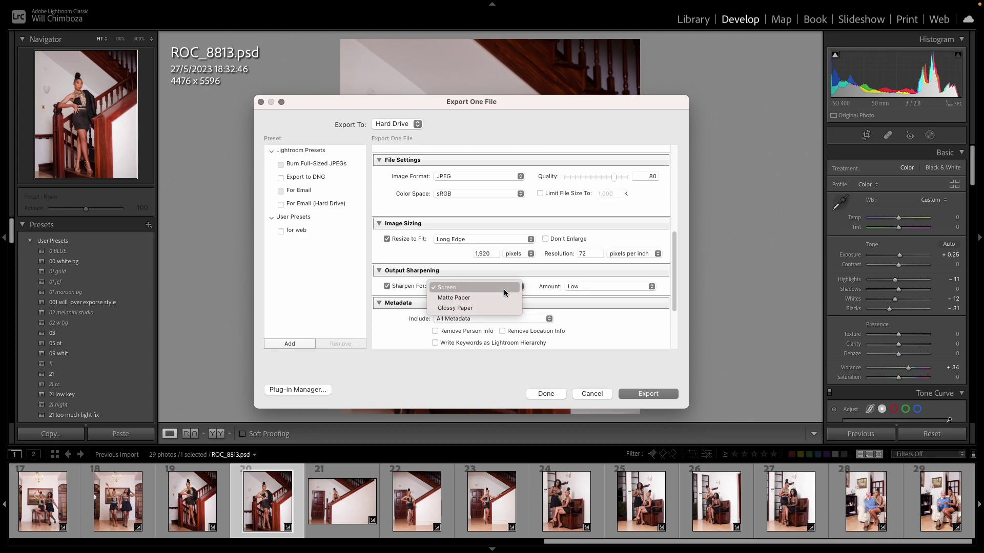
{"action": "left_click", "coordinate": [453, 288]}
{"action": "left_click", "coordinate": [585, 287]}
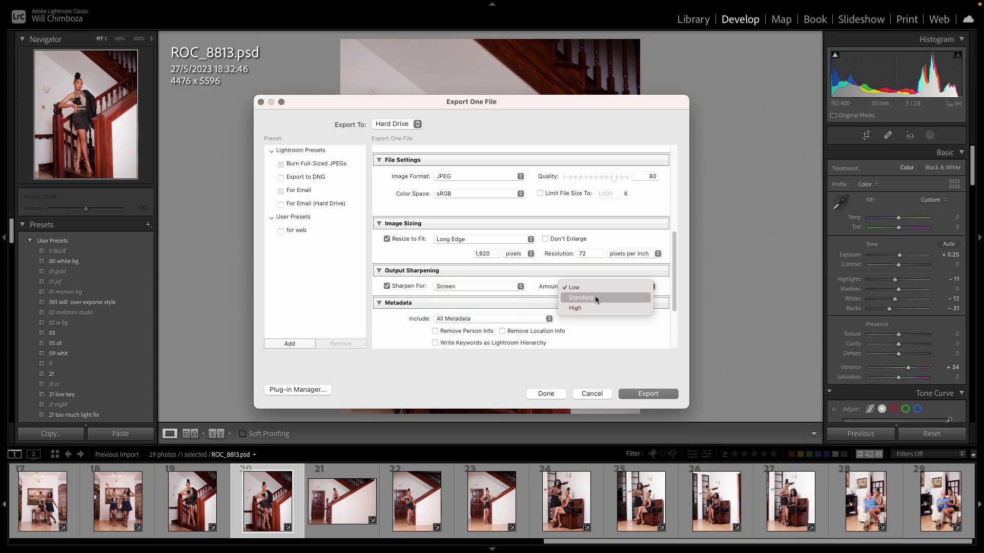
{"action": "left_click", "coordinate": [594, 297]}
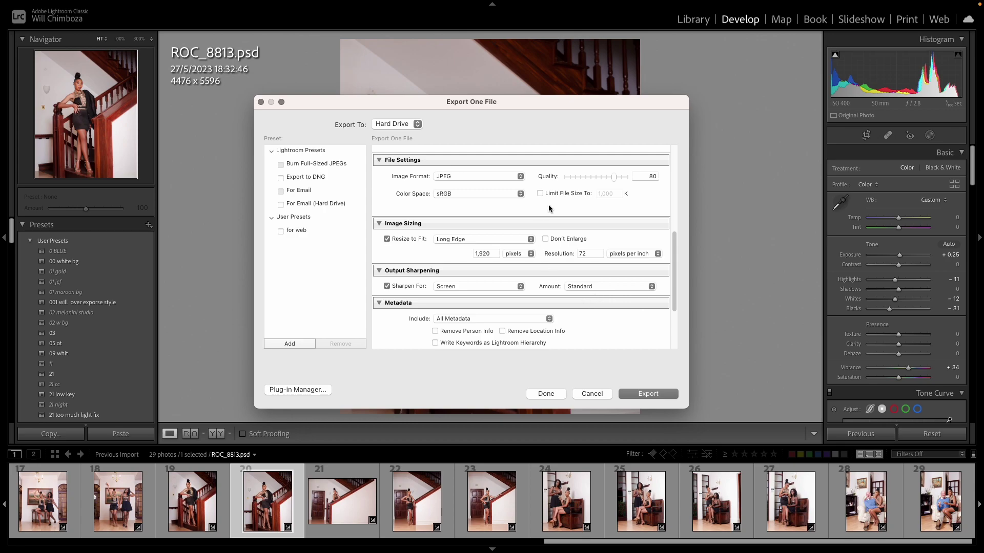
{"action": "left_click", "coordinate": [650, 396]}
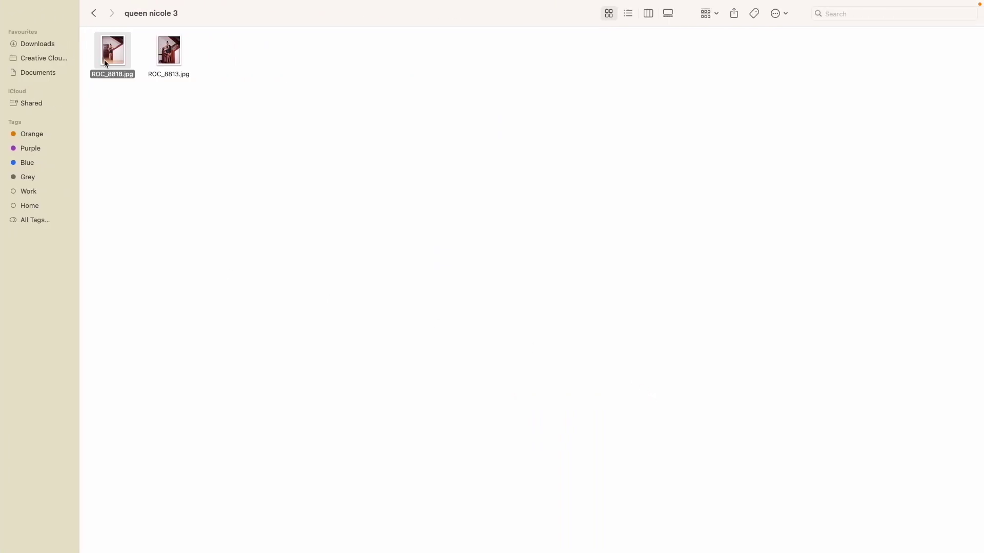
Step: Preview ROC_8813.jpg in Quick Look, zoomed in, then close the preview
{"action": "left_click", "coordinate": [159, 56]}
{"action": "key", "text": "space"}
{"action": "scroll", "coordinate": [408, 168], "scroll_direction": "up", "scroll_amount": 3}
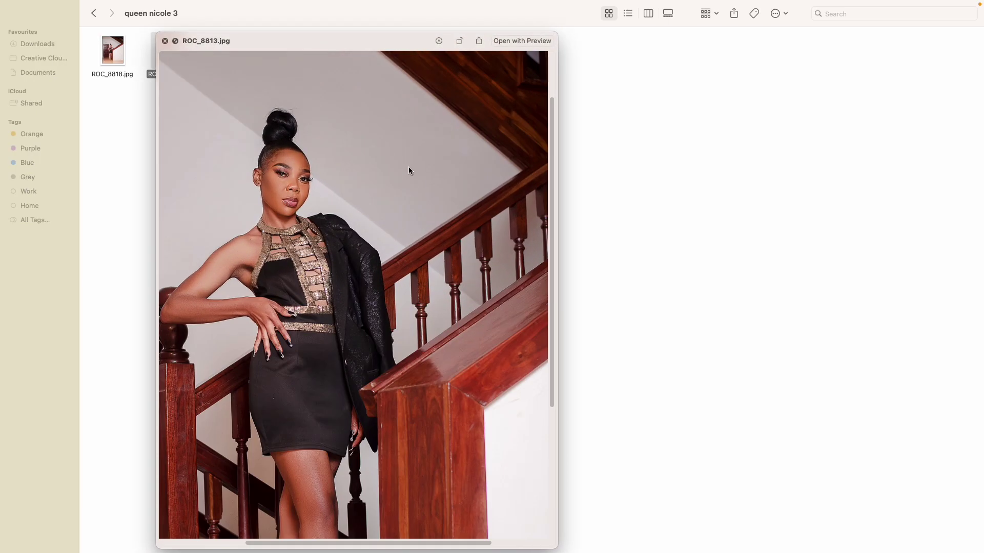
{"action": "scroll", "coordinate": [295, 174], "scroll_direction": "up", "scroll_amount": 3}
{"action": "scroll", "coordinate": [295, 177], "scroll_direction": "up", "scroll_amount": 3}
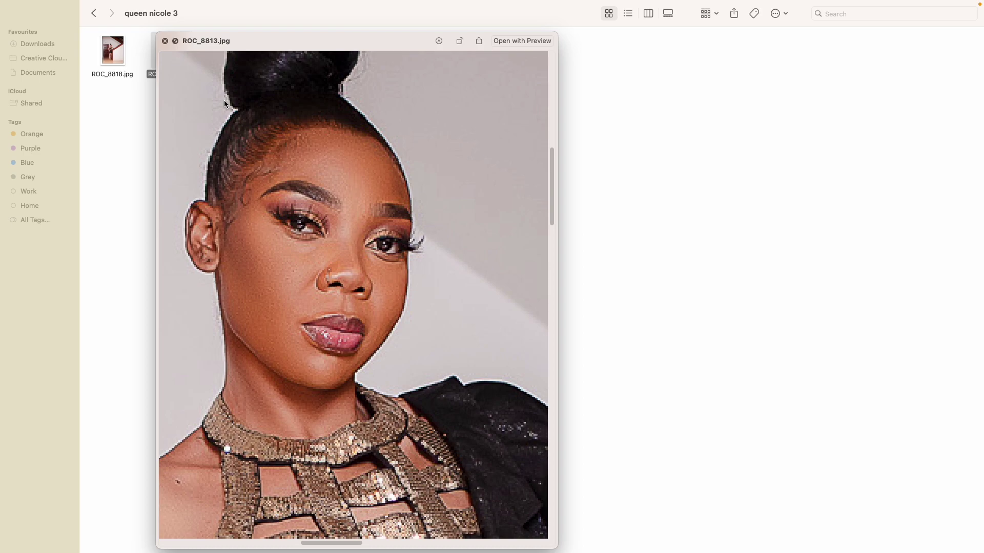
{"action": "left_click", "coordinate": [165, 41]}
Step: Check ROC_8813.jpg's info (1536×1920, 722 KB) and close the Info window
{"action": "right_click", "coordinate": [171, 55]}
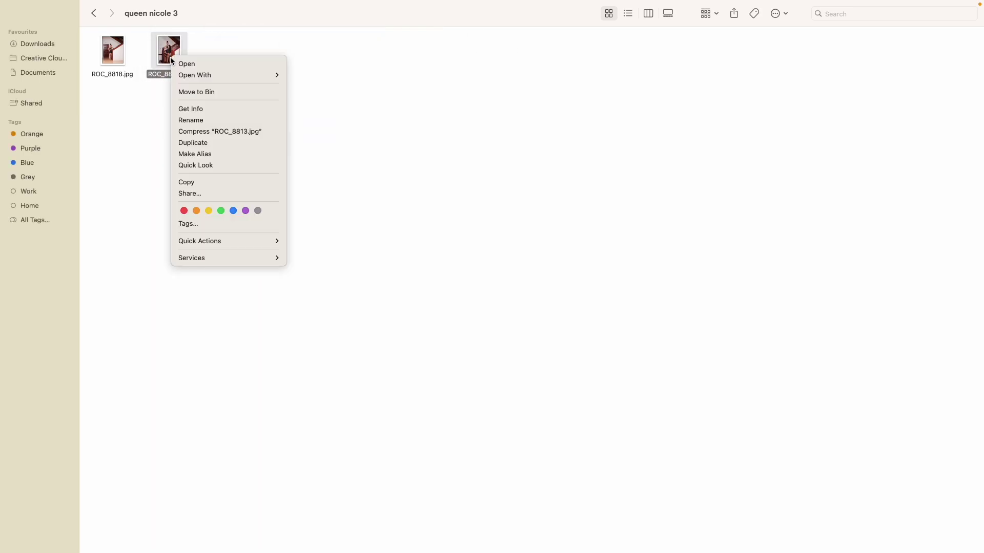
{"action": "left_click", "coordinate": [208, 108]}
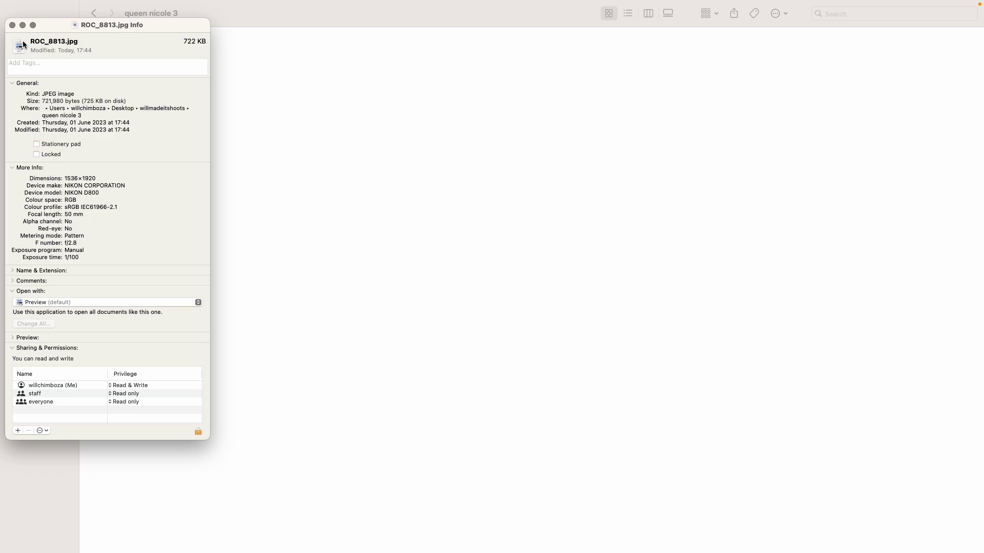
{"action": "left_click", "coordinate": [12, 25]}
Step: Preview ROC_8818.jpg in Quick Look magnified on the face for comparison
{"action": "left_click", "coordinate": [104, 57]}
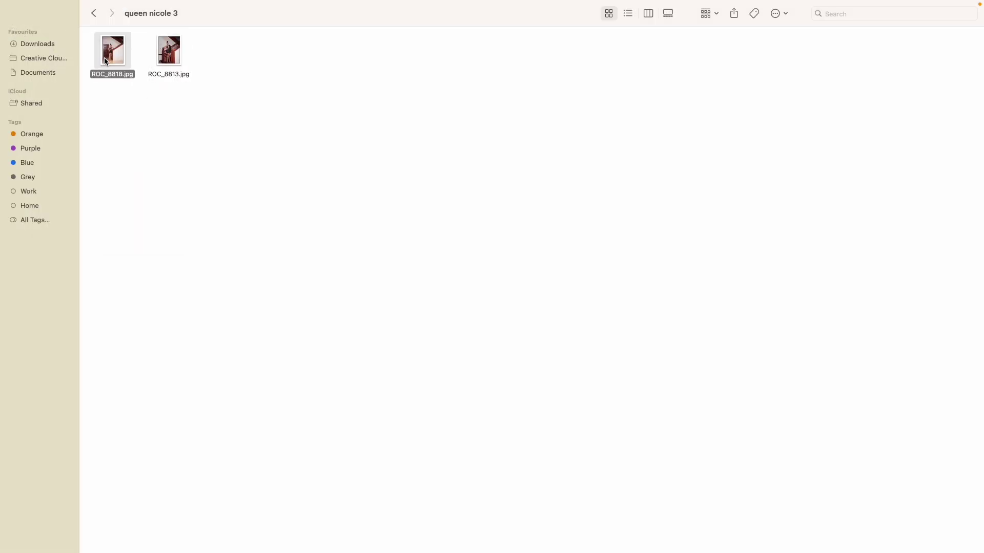
{"action": "key", "text": "space"}
{"action": "right_click", "coordinate": [317, 234]}
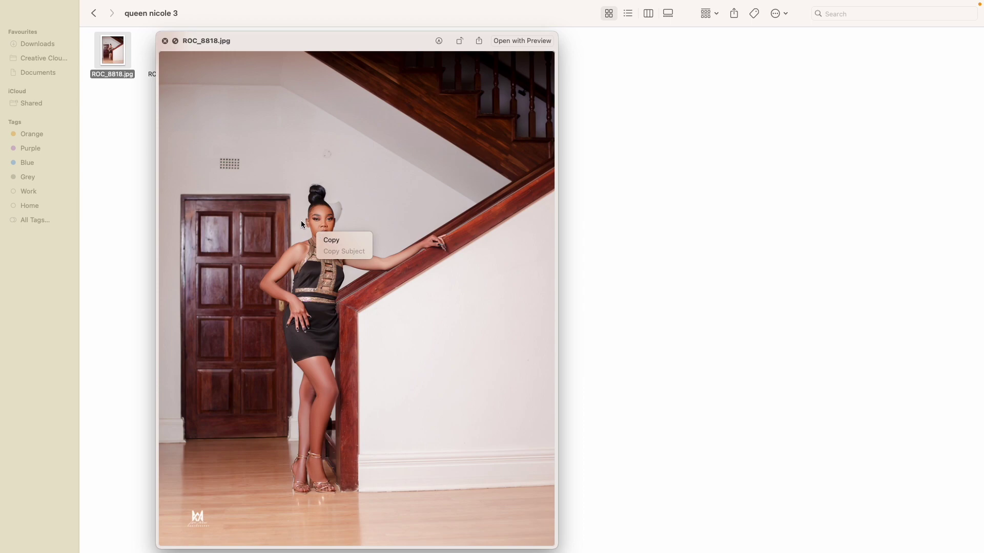
{"action": "scroll", "coordinate": [300, 221], "scroll_direction": "up", "scroll_amount": 10}
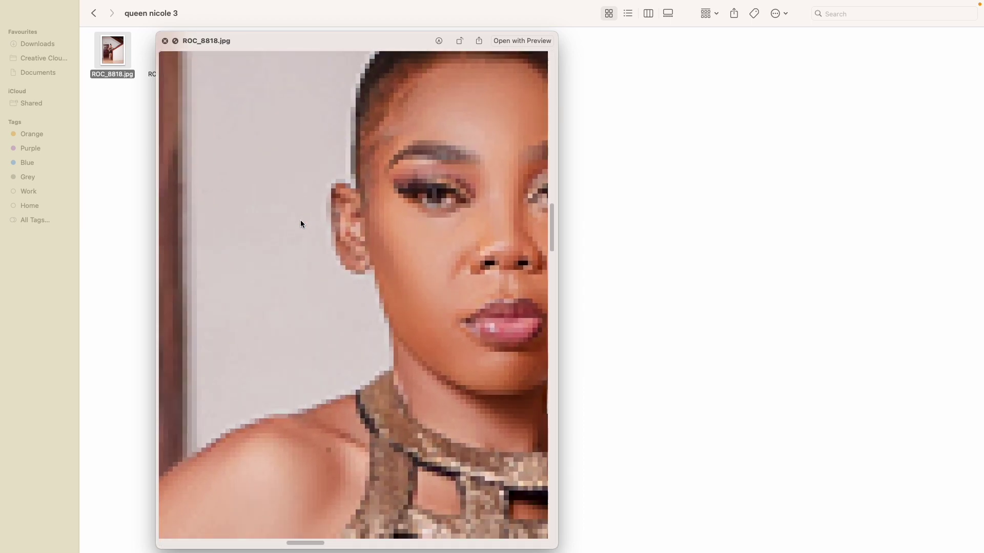